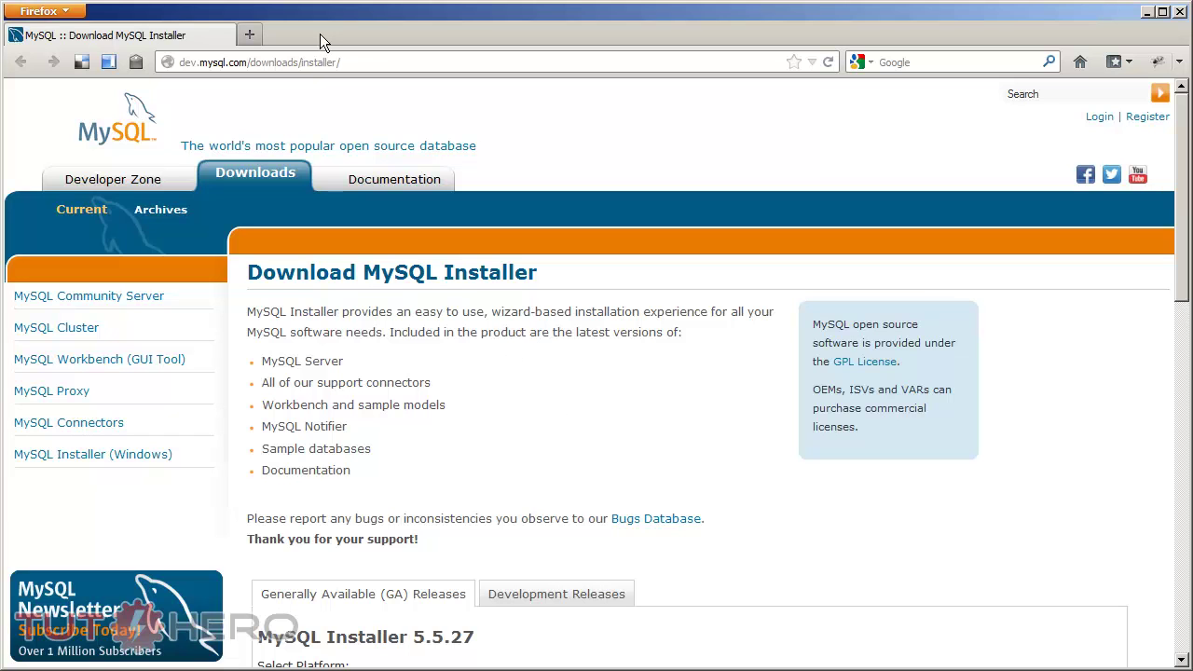
Step: Keep Microsoft Windows as the platform and download the Windows (x86, 32-bit) MSI Installer
click(297, 61)
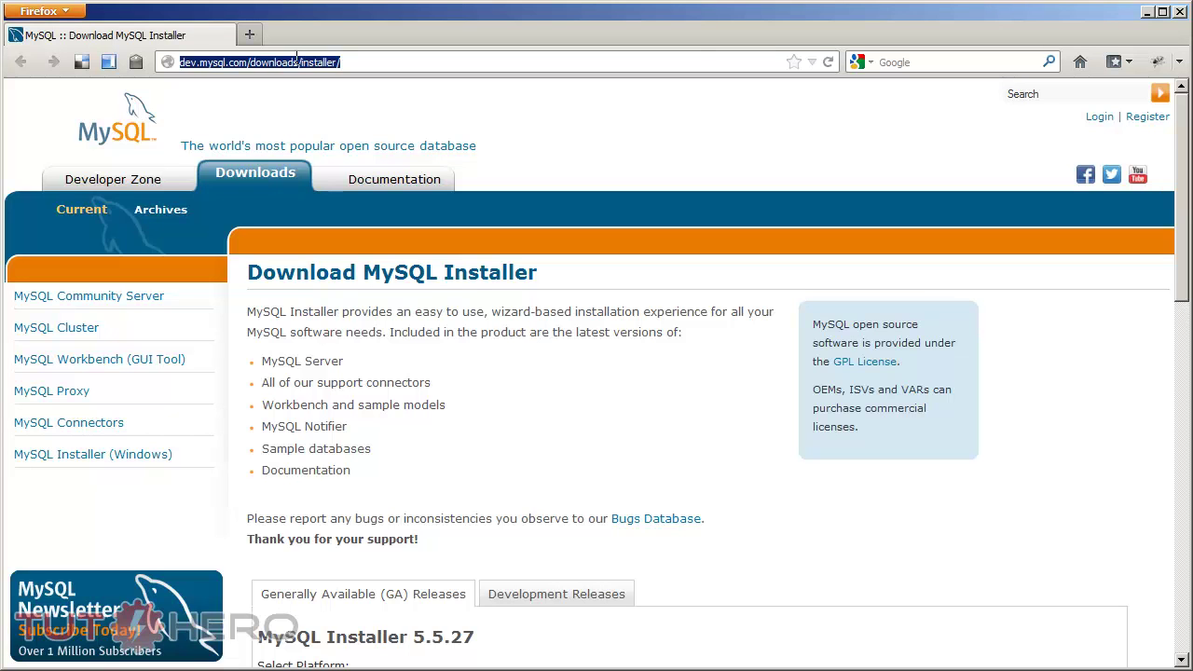
click(550, 390)
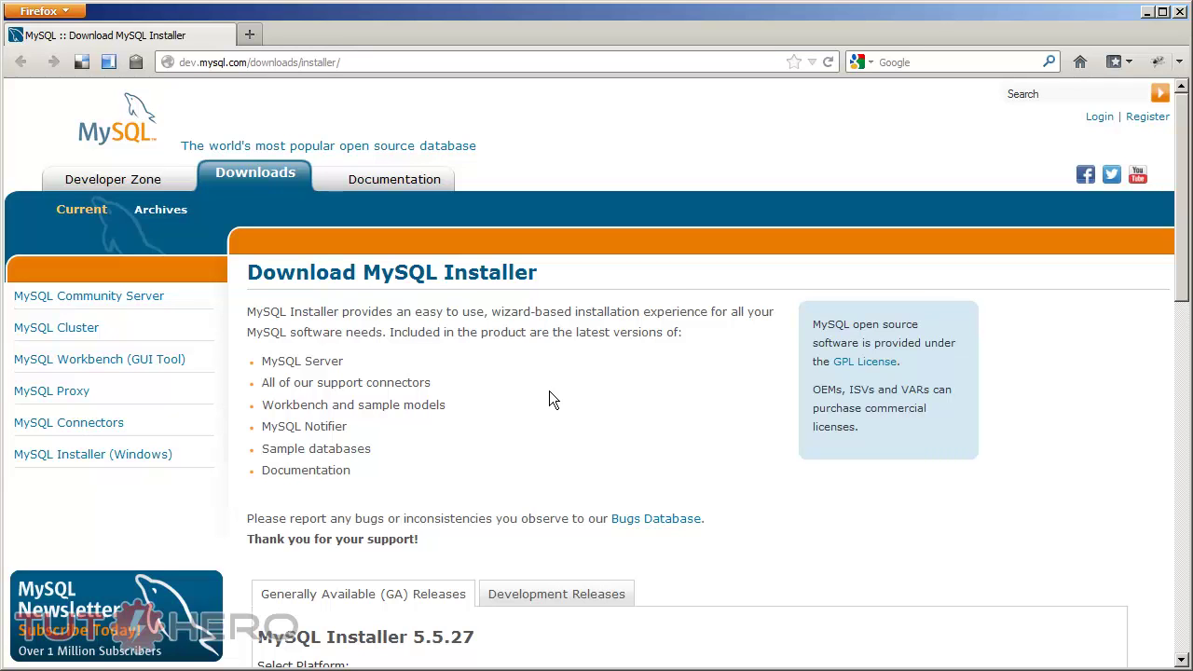
scroll(582, 398, down, 5)
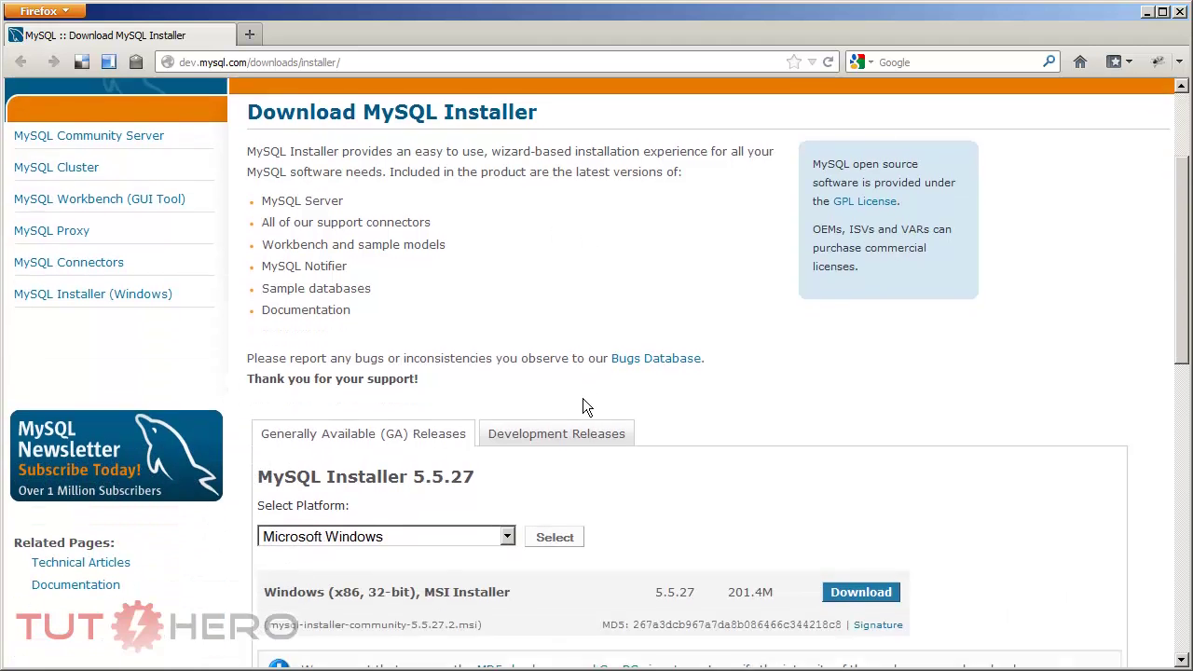
scroll(585, 356, down, 4)
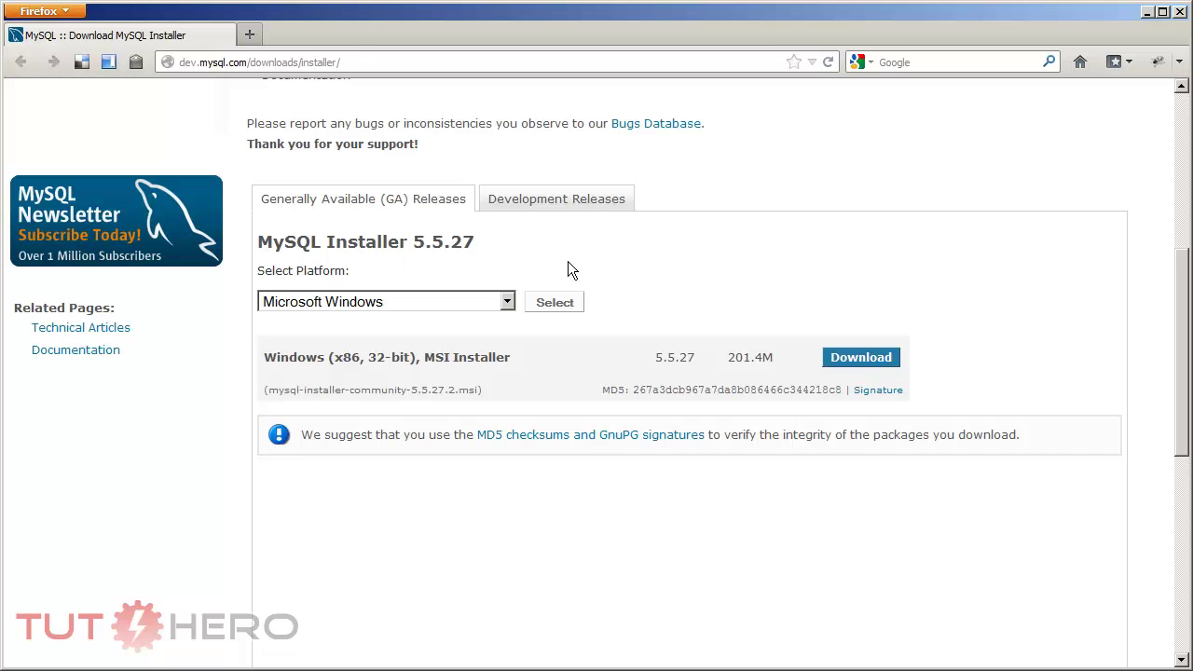
click(494, 303)
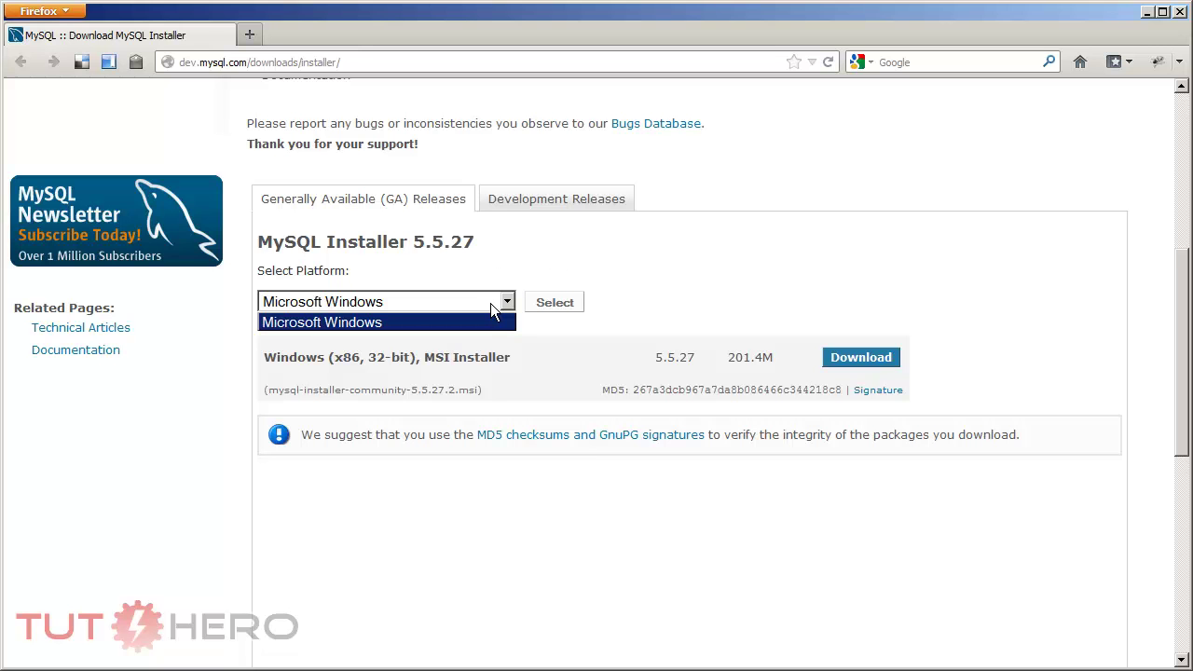
click(490, 303)
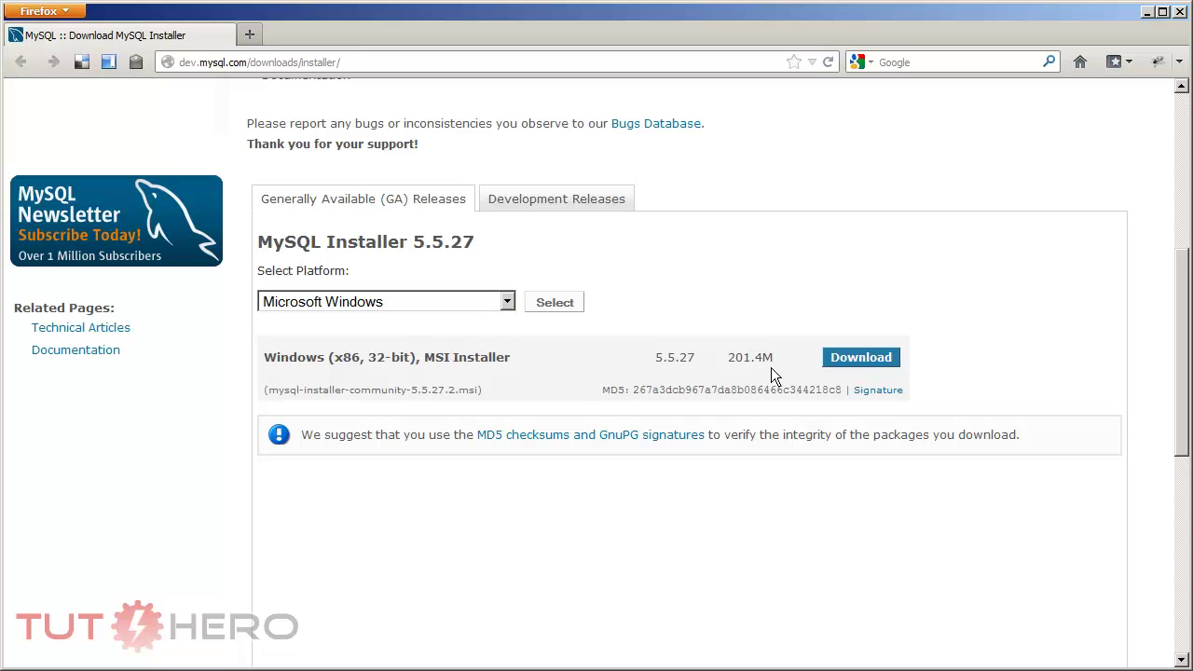
click(843, 359)
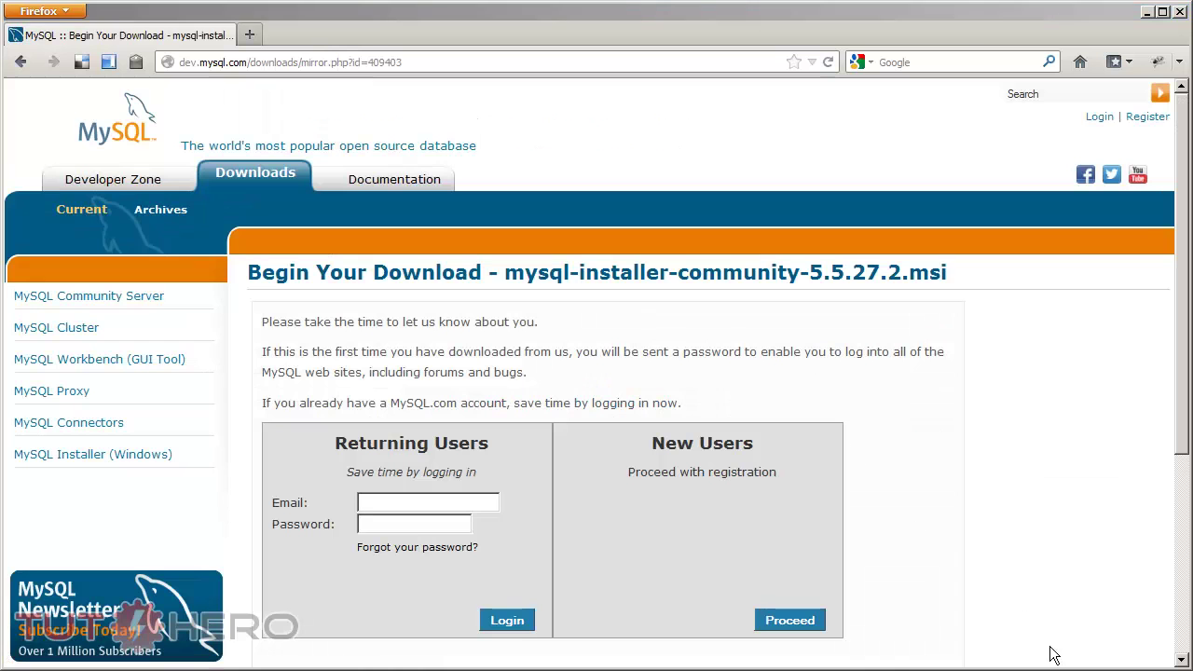
Step: Log in under Returning Users with the suggested account e-mail and the account password
click(406, 500)
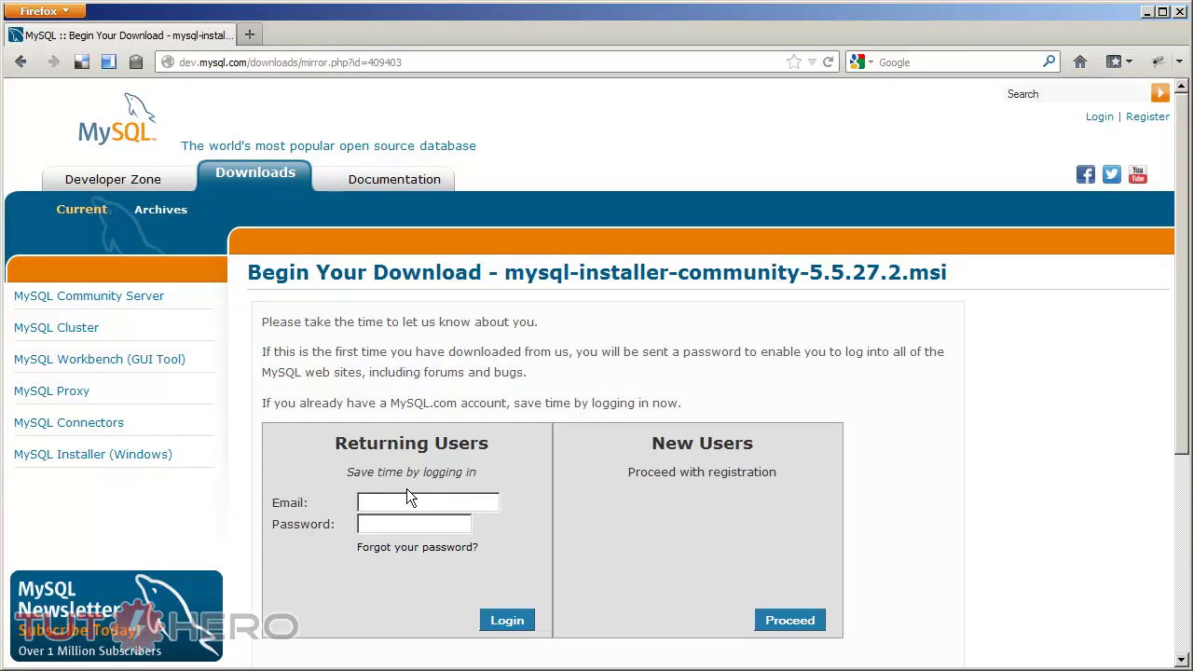
text(ad)
key(Down)
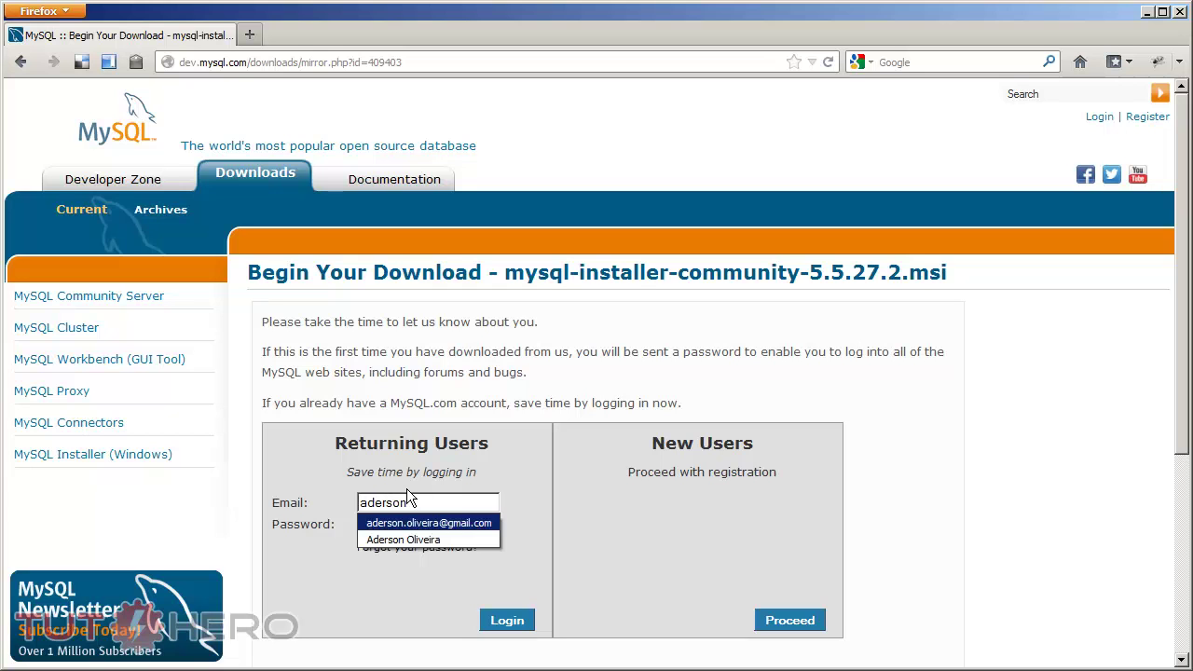
key(Return)
key(Tab)
text(••••••••••)
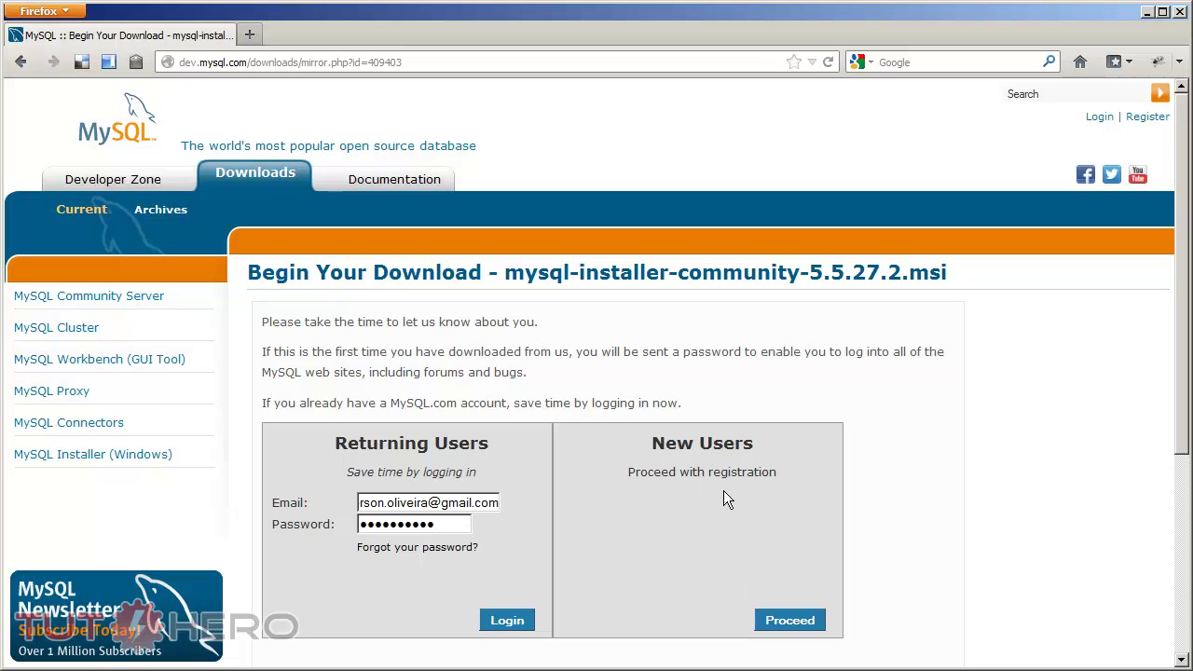
click(507, 622)
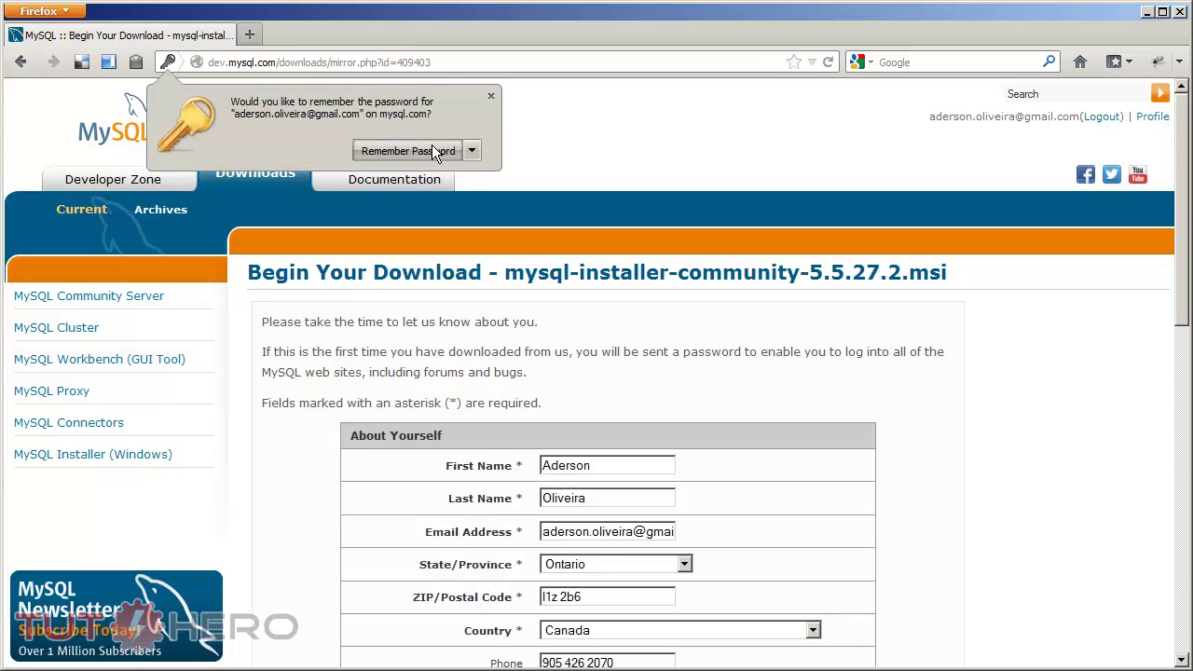
Step: Skip the form with 'No thanks, just start my download!' and save the installer file
click(432, 150)
scroll(914, 497, down, 10)
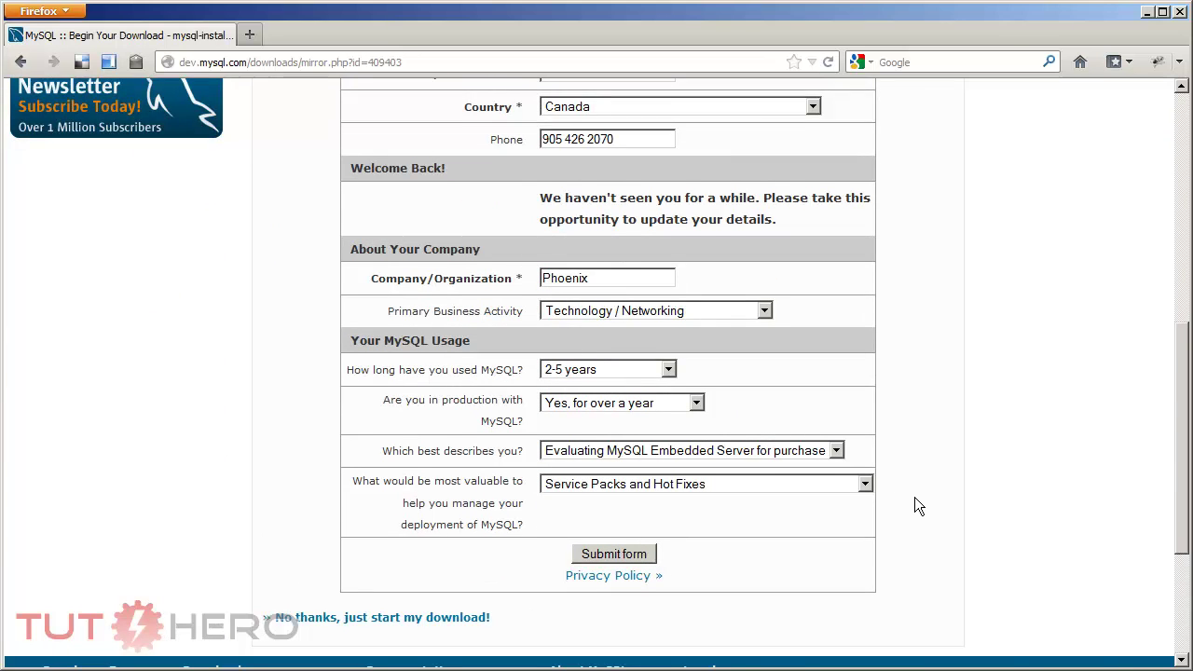
scroll(915, 497, down, 3)
scroll(320, 513, down, 3)
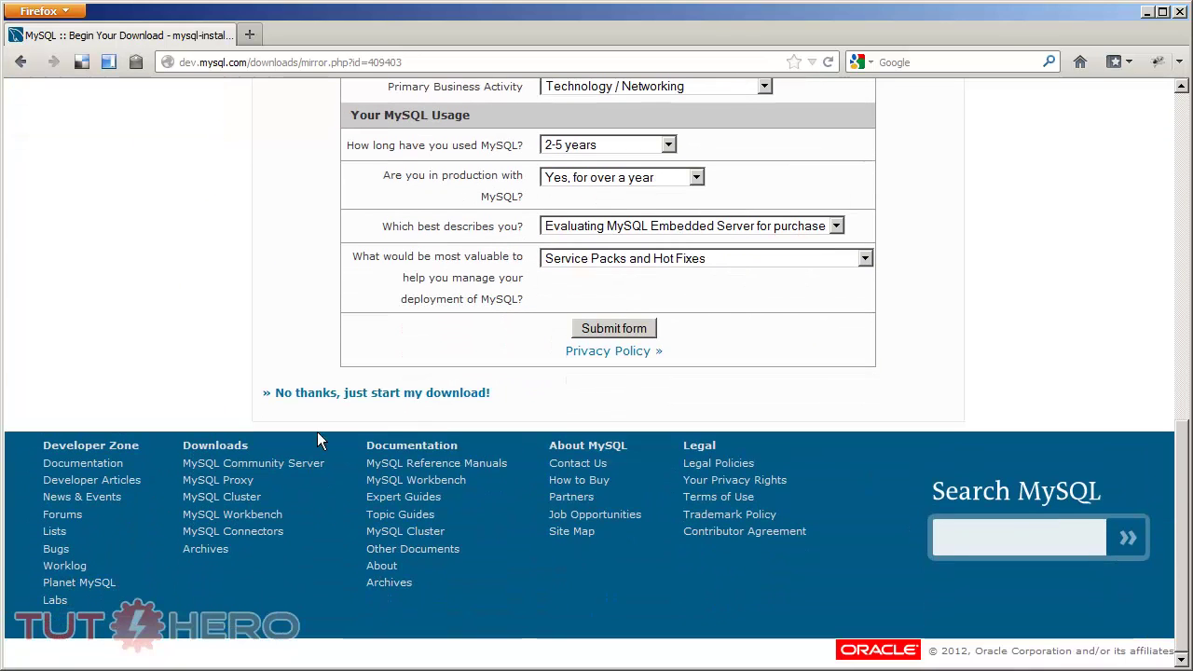
click(380, 396)
click(551, 481)
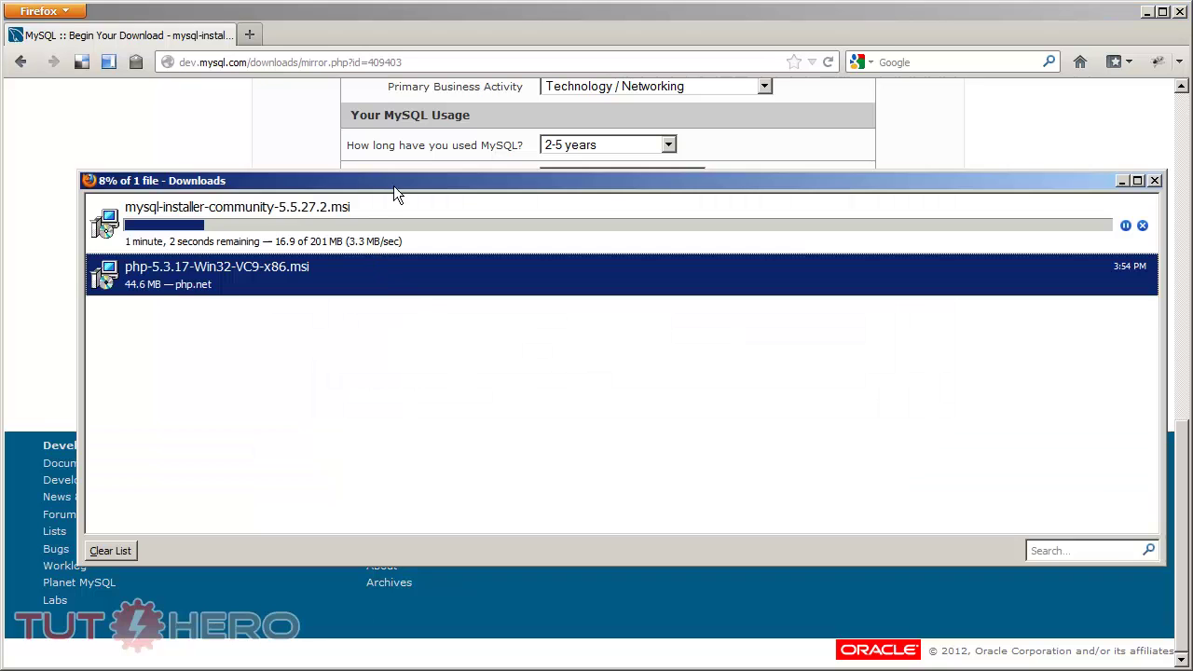
Step: Open the Downloads folder containing mysql-installer-community-5.5.27.2.msi in Explorer
drag(395, 183, 380, 182)
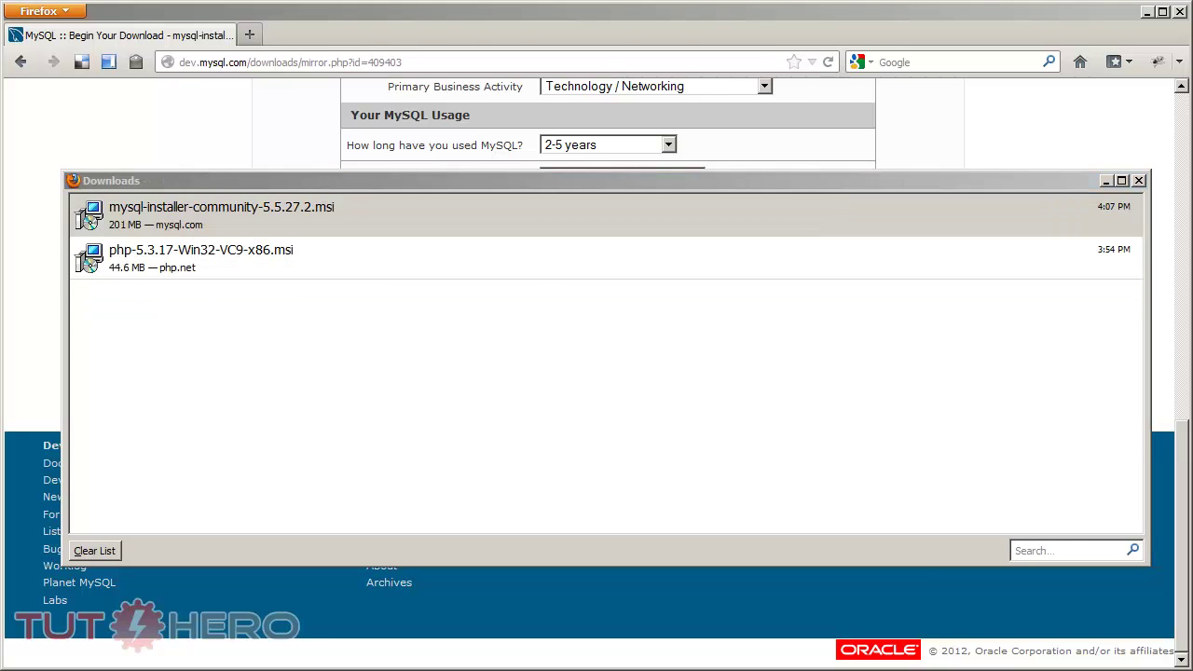
right_click(511, 223)
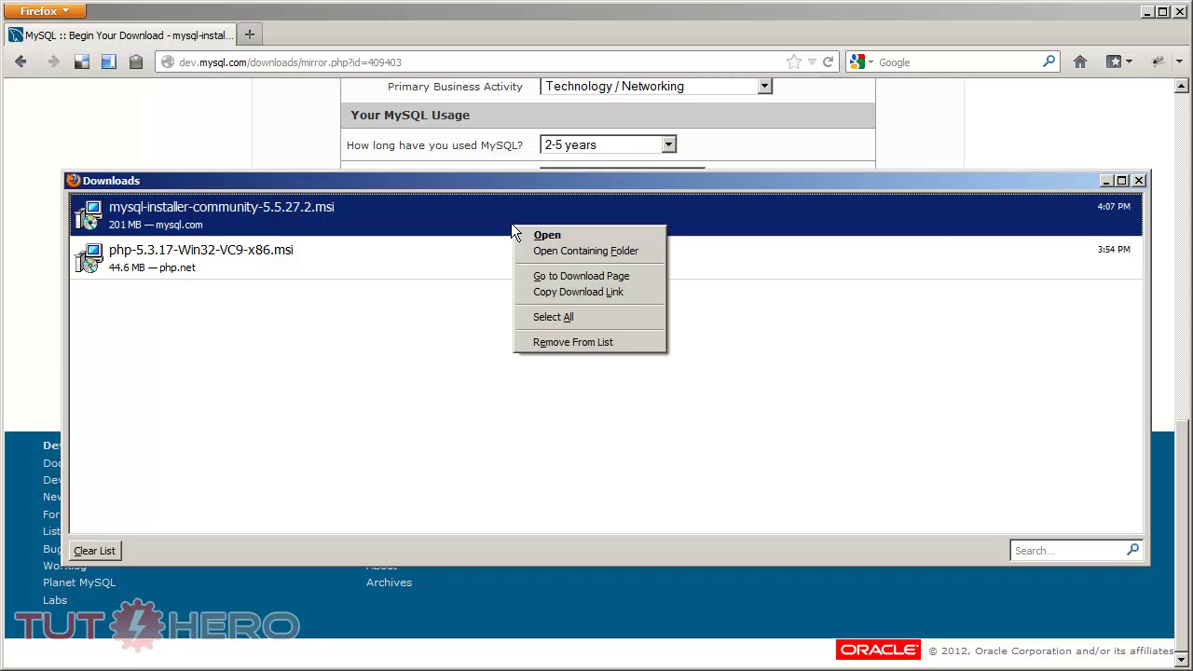
click(535, 248)
click(453, 196)
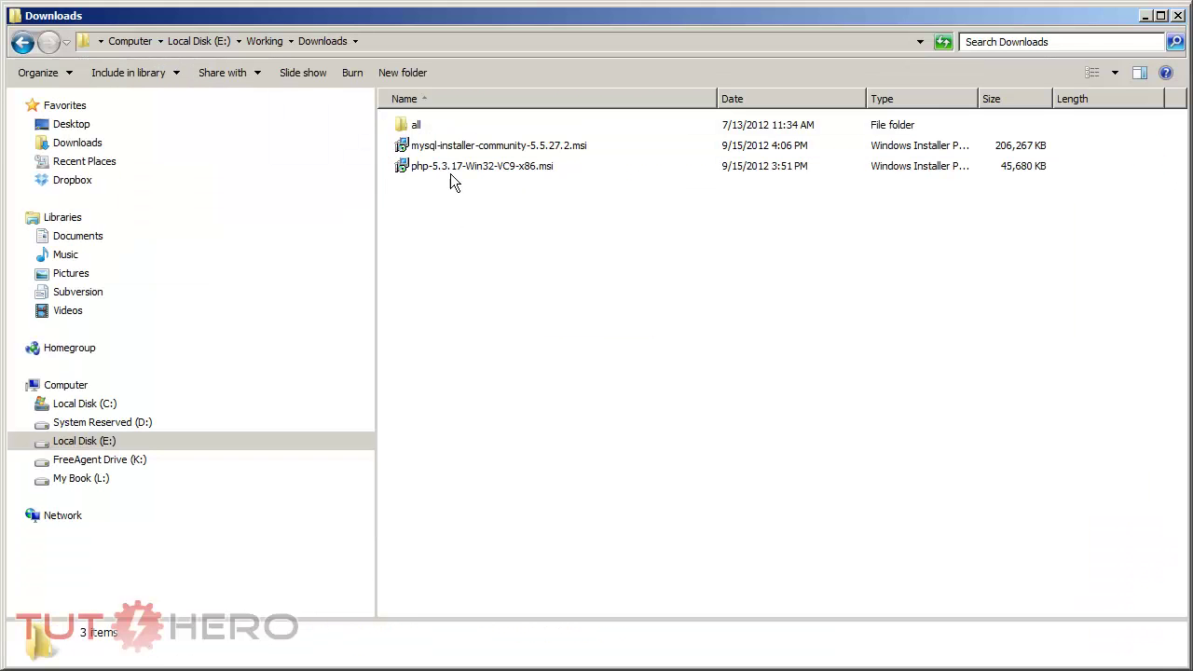
Step: Launch mysql-installer-community-5.5.27.2.msi, confirming Run at the security warning
click(425, 151)
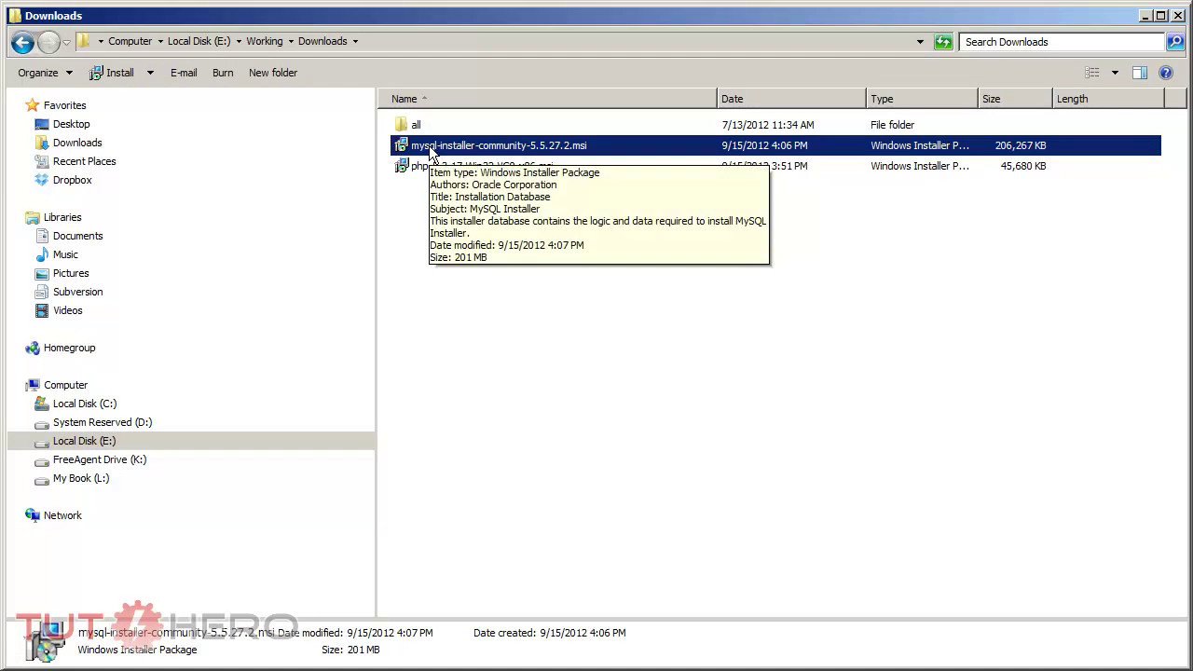
double_click(481, 148)
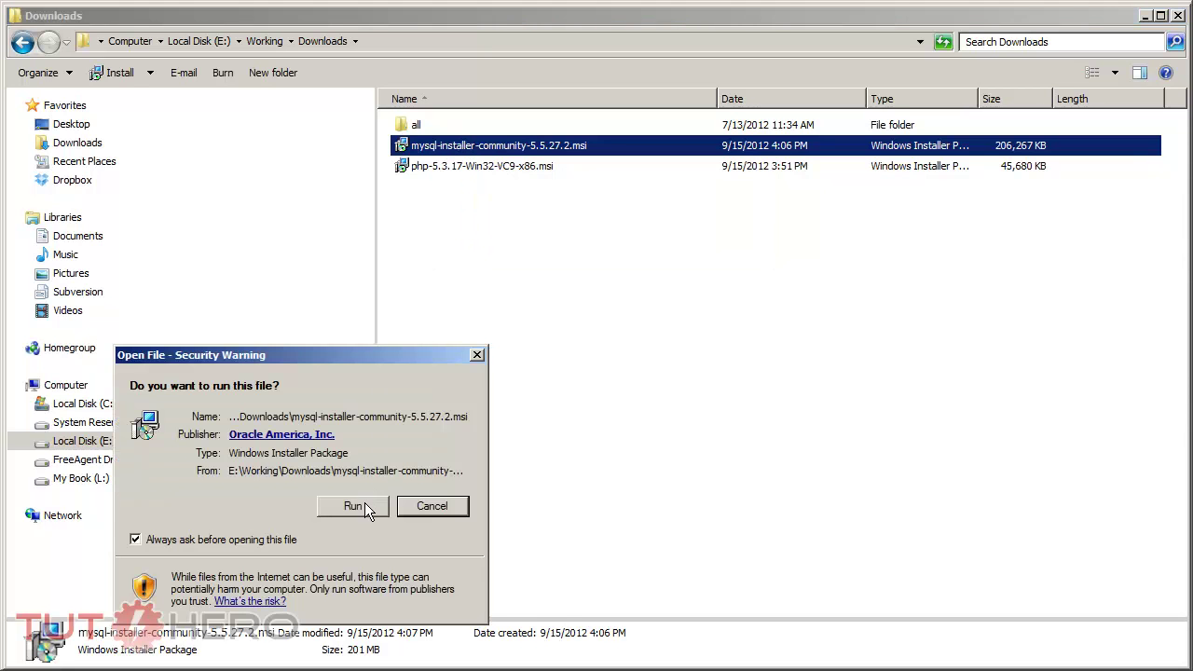
click(379, 507)
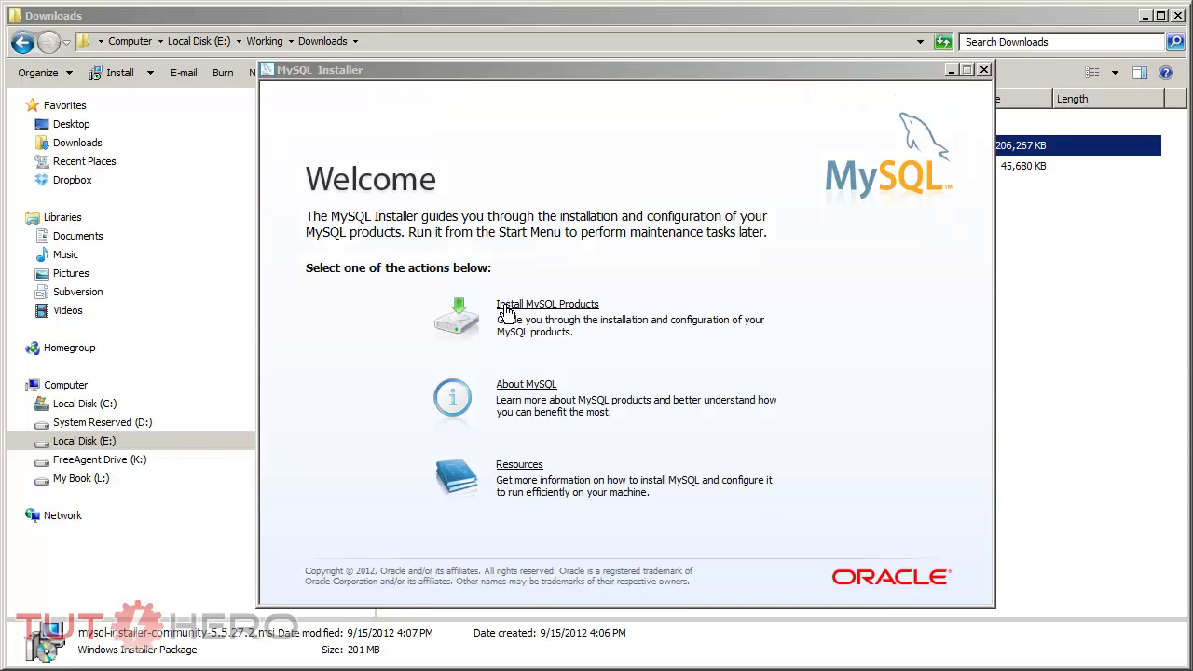
Step: Choose Install MySQL Products, accept the license terms, and skip the update check
click(578, 308)
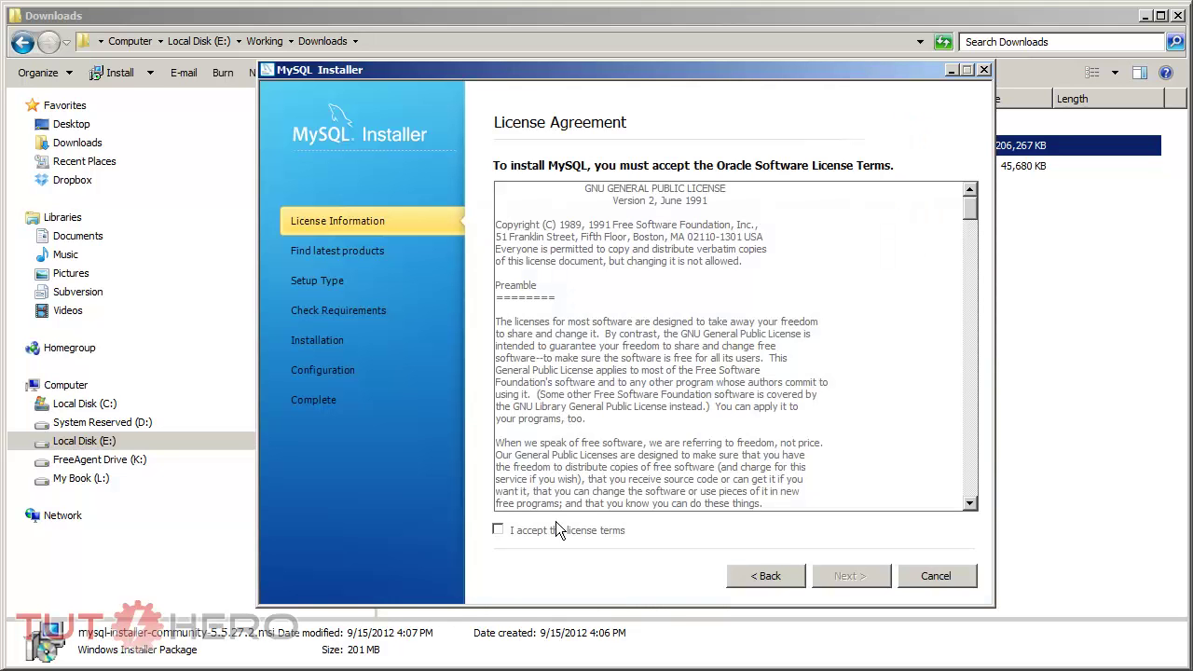
click(499, 530)
click(839, 574)
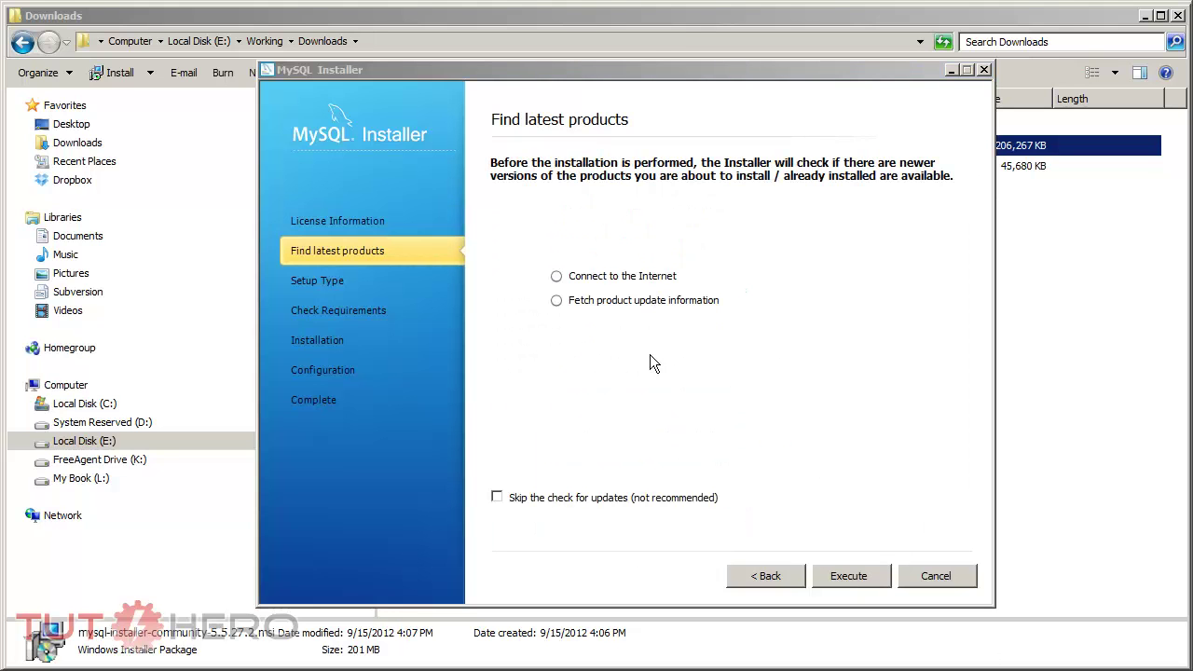
click(497, 500)
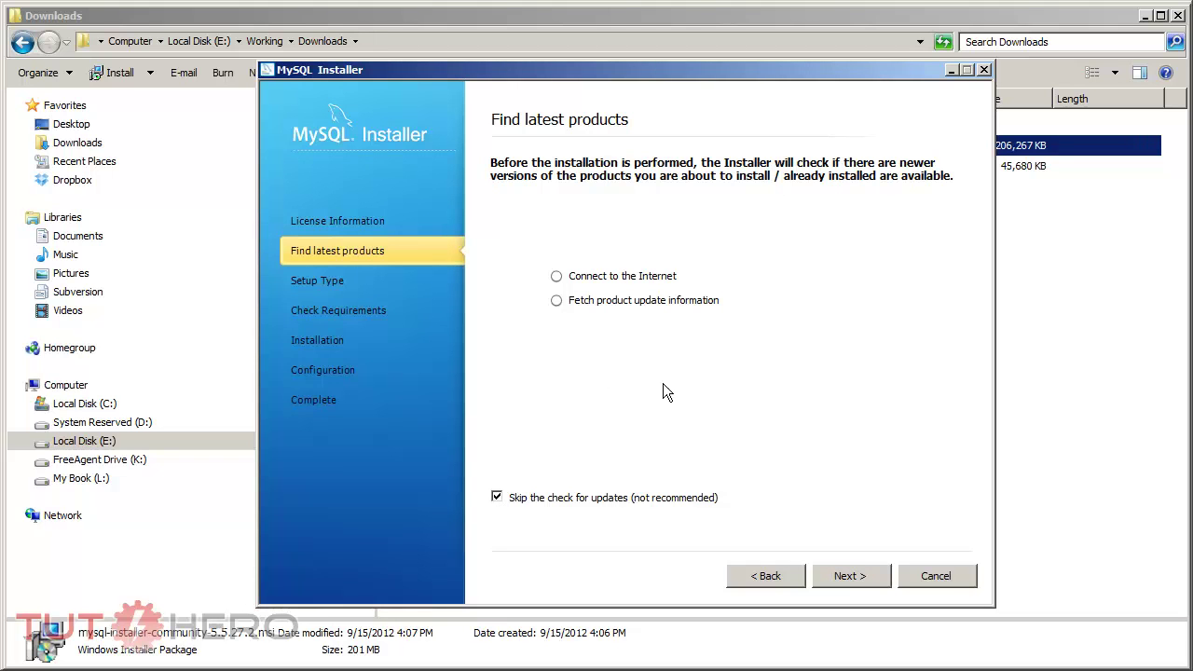
click(855, 576)
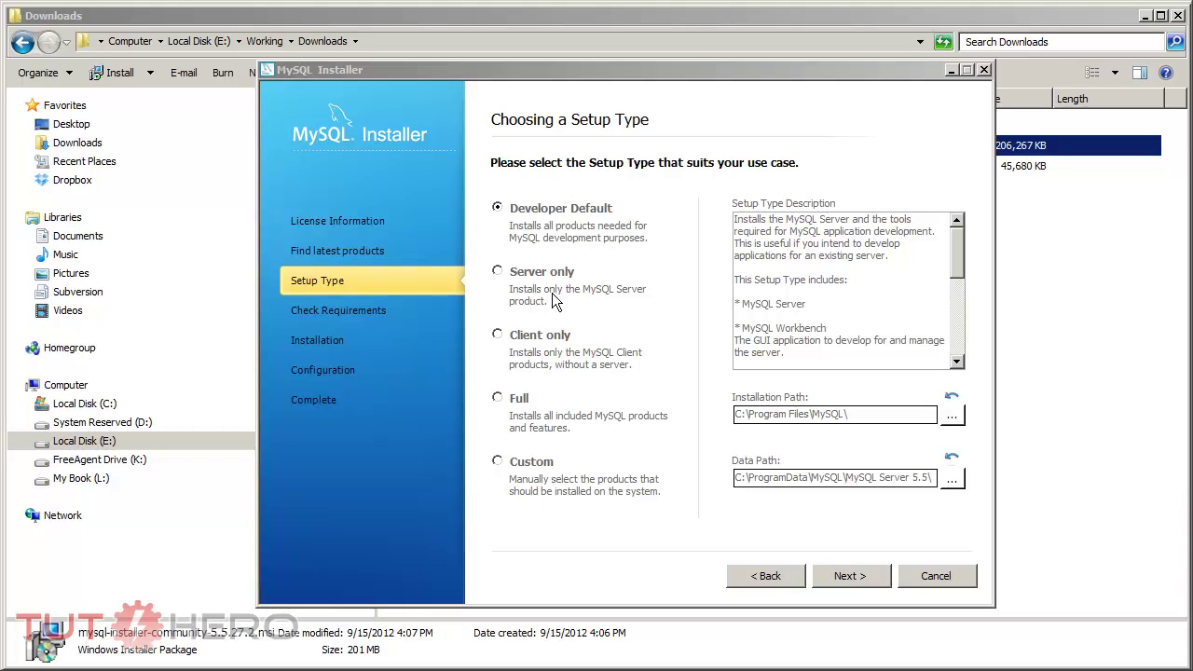
Step: Select the Full setup type and proceed to the requirements check
click(499, 401)
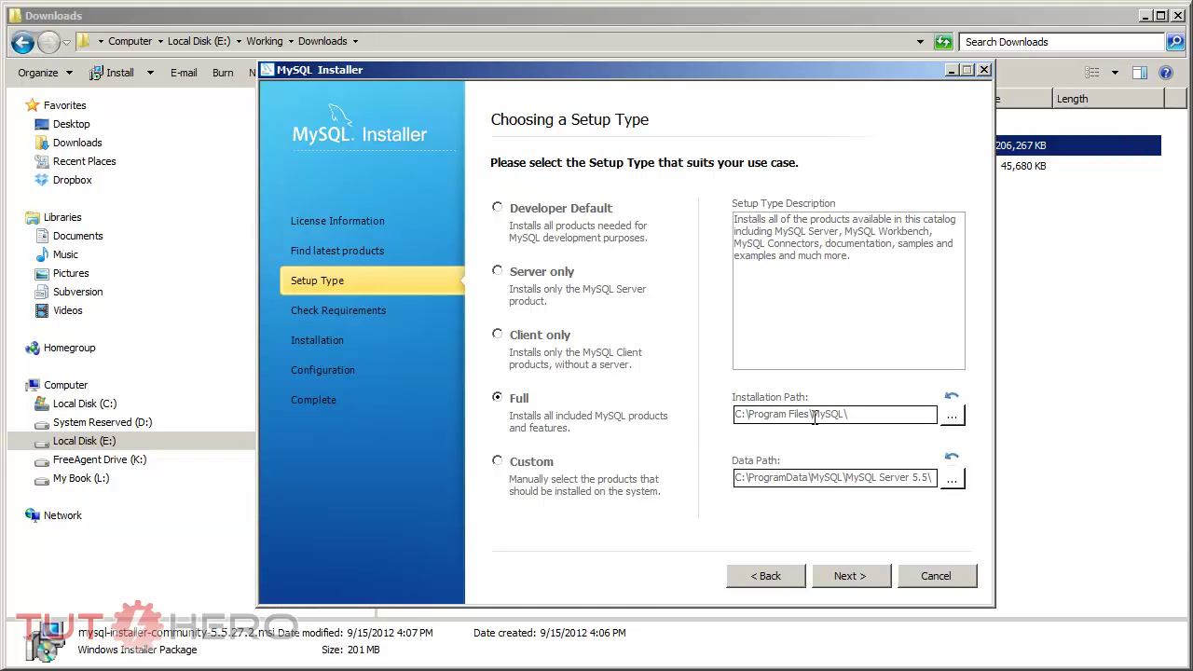
click(845, 576)
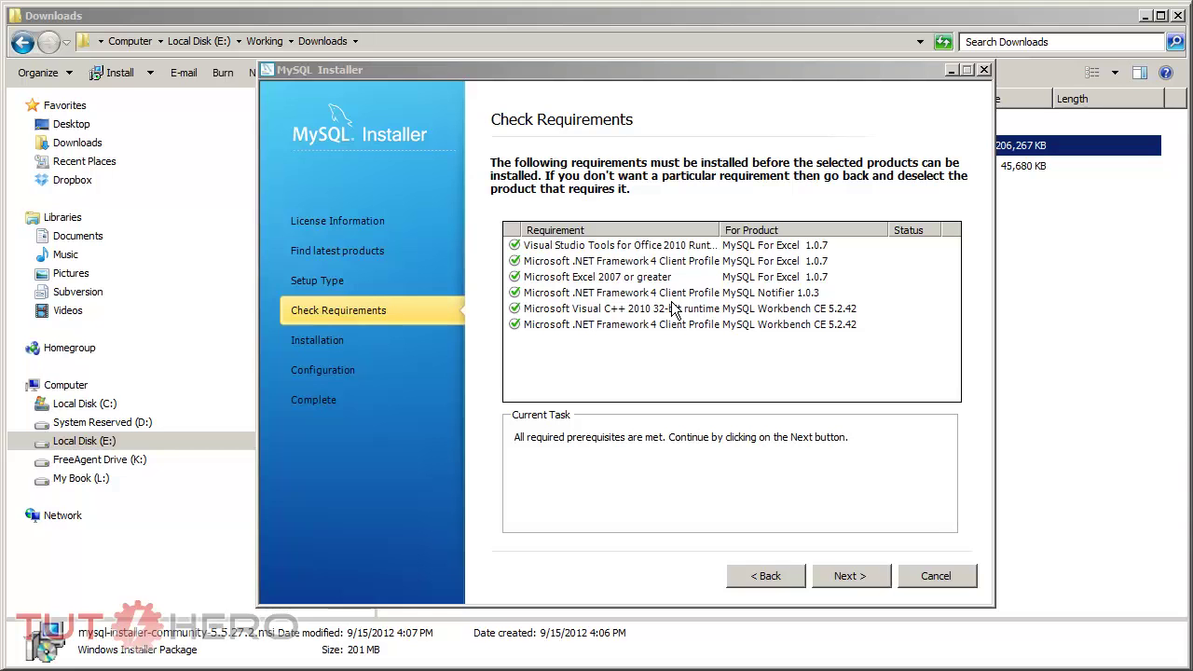
Step: Install all eleven products, including MySQL Server 5.5.27, and continue to Configuration Overview
click(850, 576)
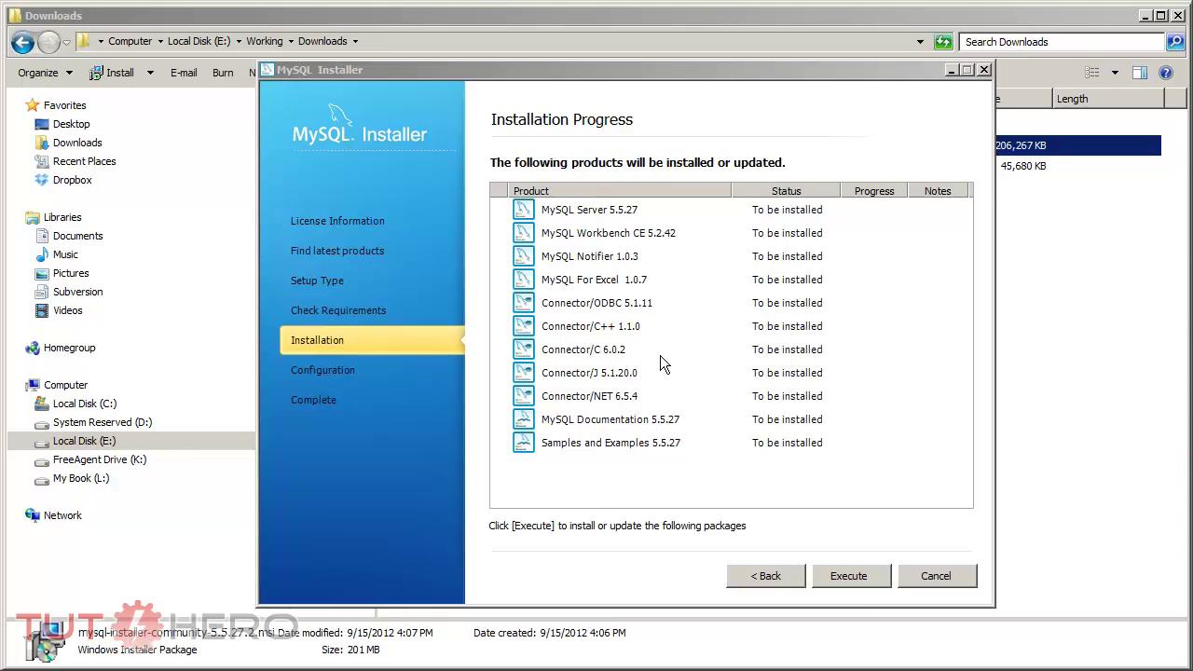
click(847, 577)
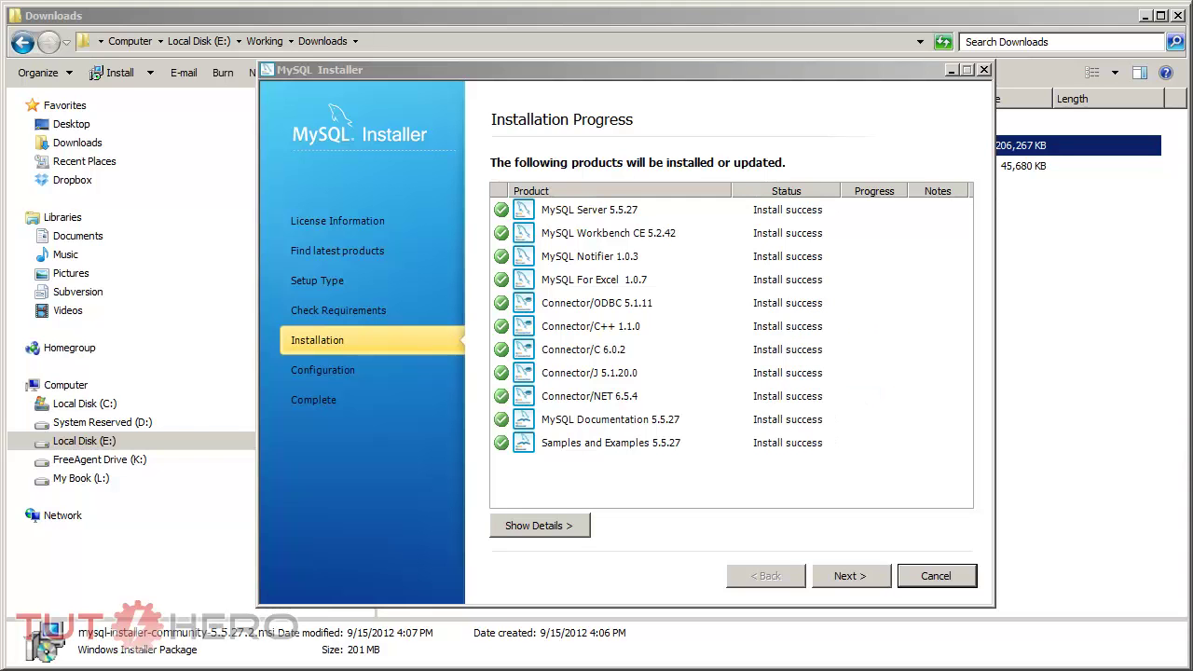
click(844, 578)
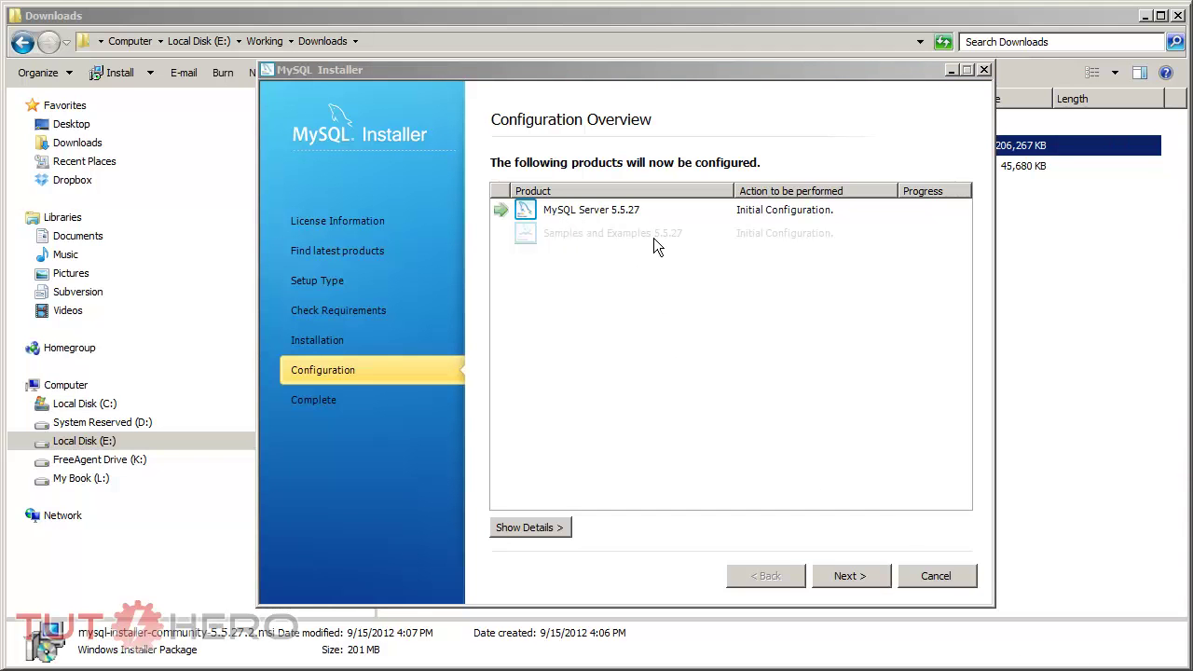
Step: Keep Development Machine settings on port 3306 and set the root account password
click(848, 576)
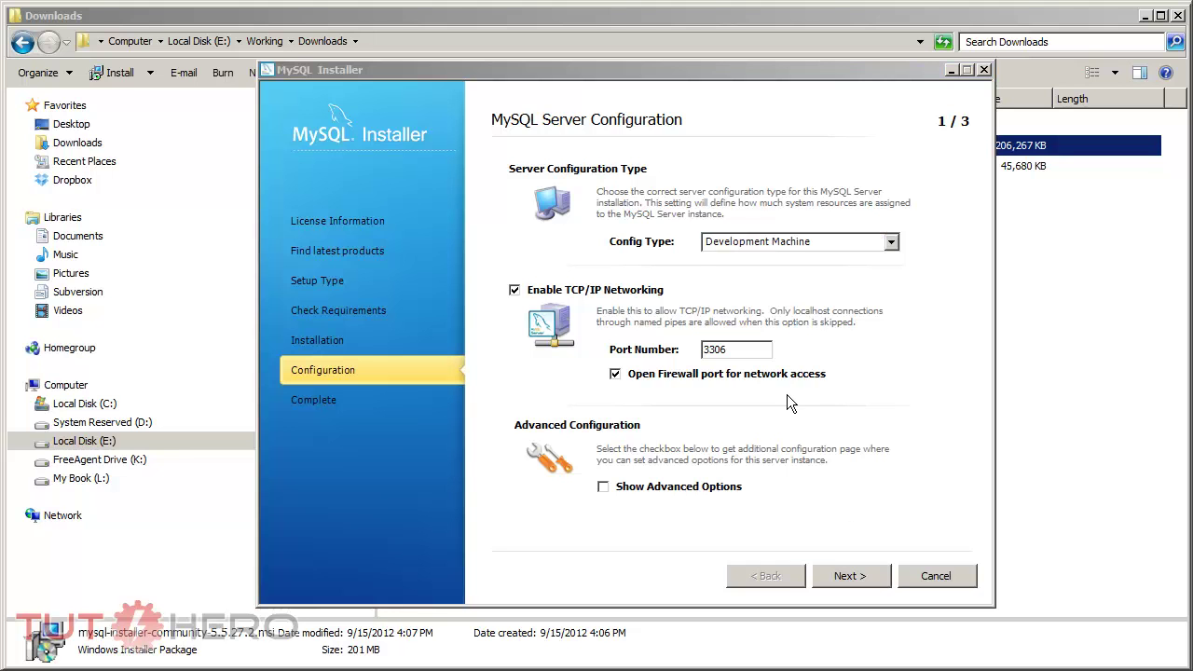
click(869, 578)
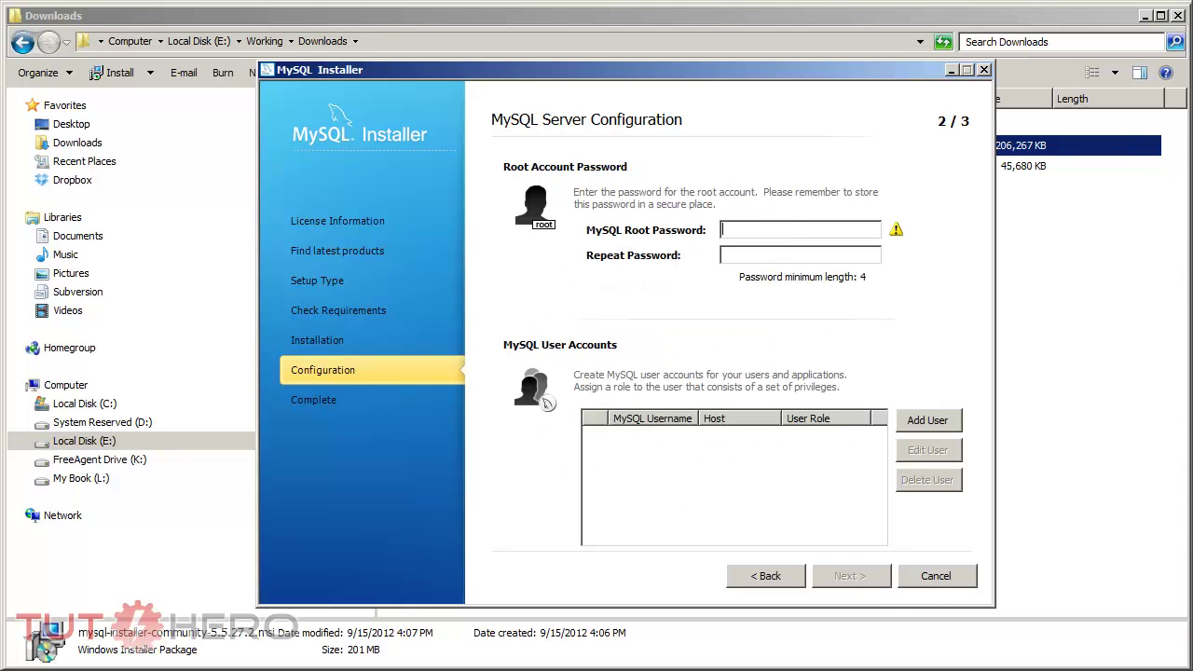
click(766, 231)
text(rootroot)
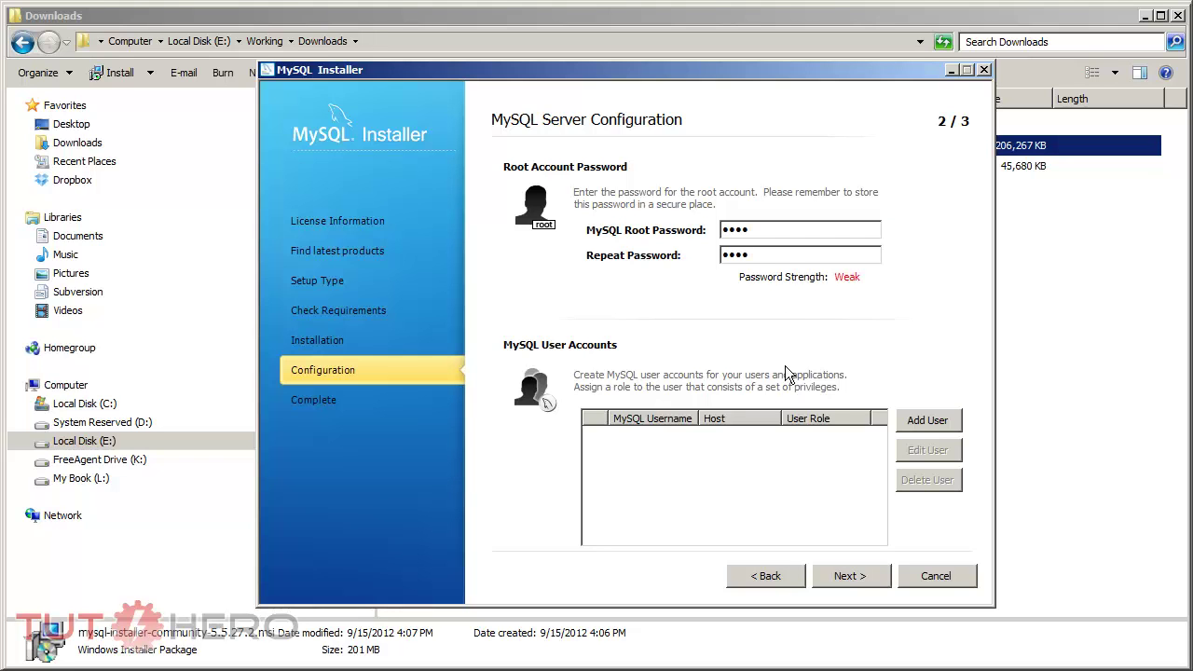
click(839, 575)
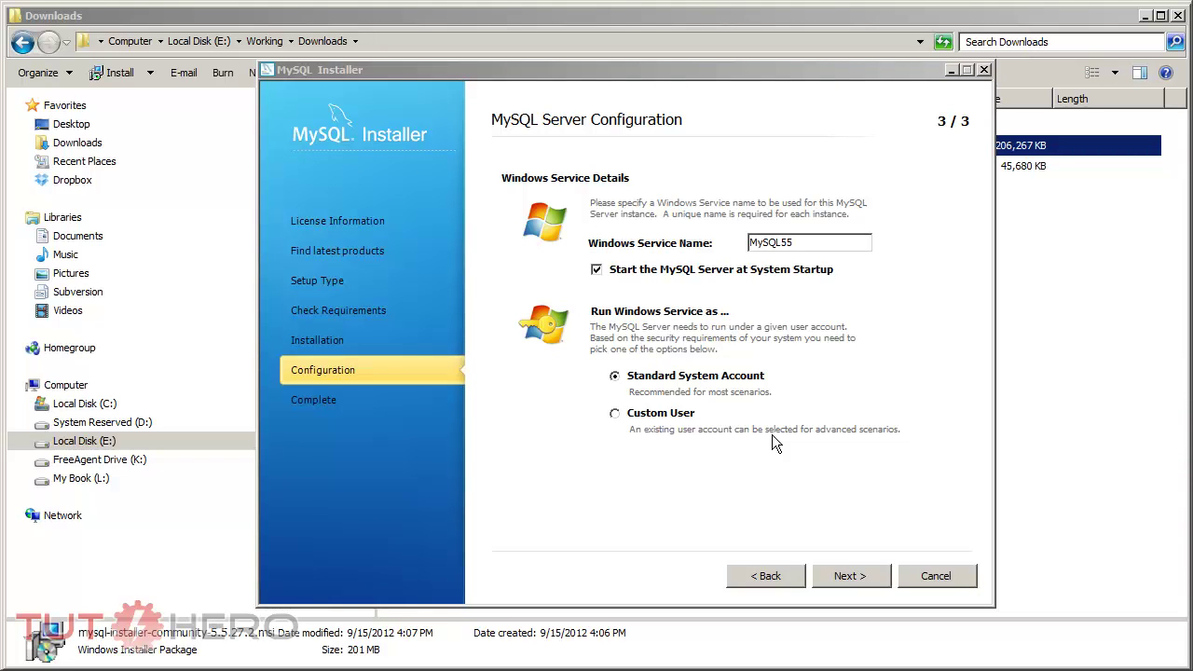
Step: Apply the server configuration as service MySQL55 under the Standard System Account
click(847, 572)
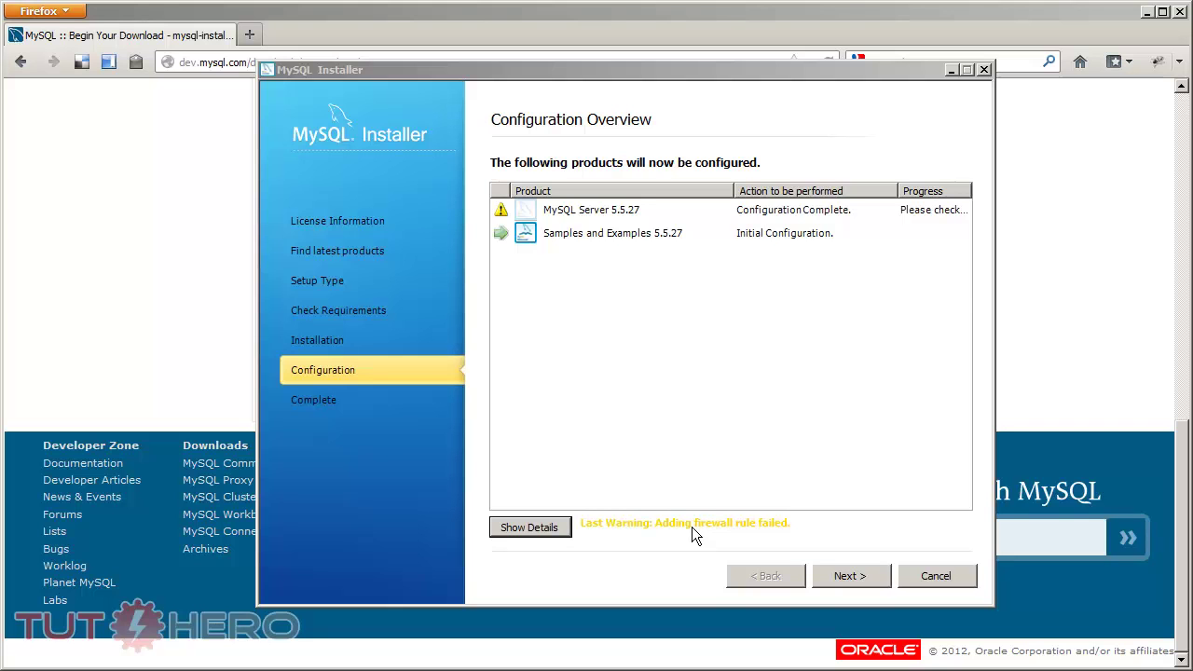
Step: Finish the installation with Start MySQL Workbench after Setup unticked
click(845, 577)
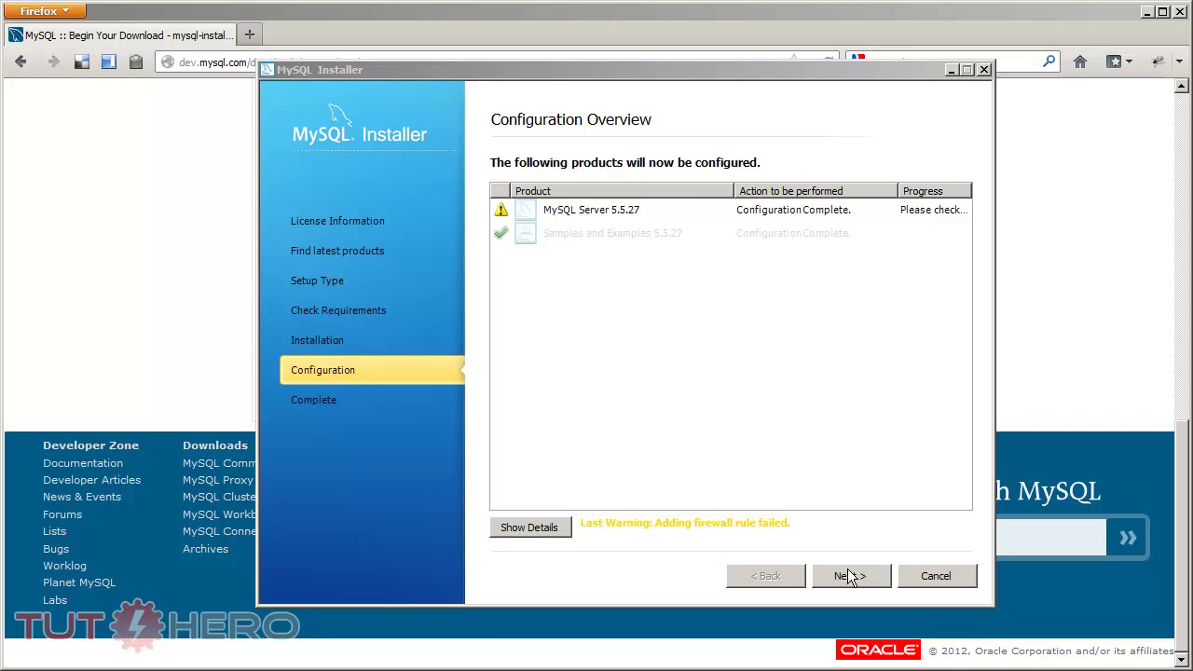
click(850, 576)
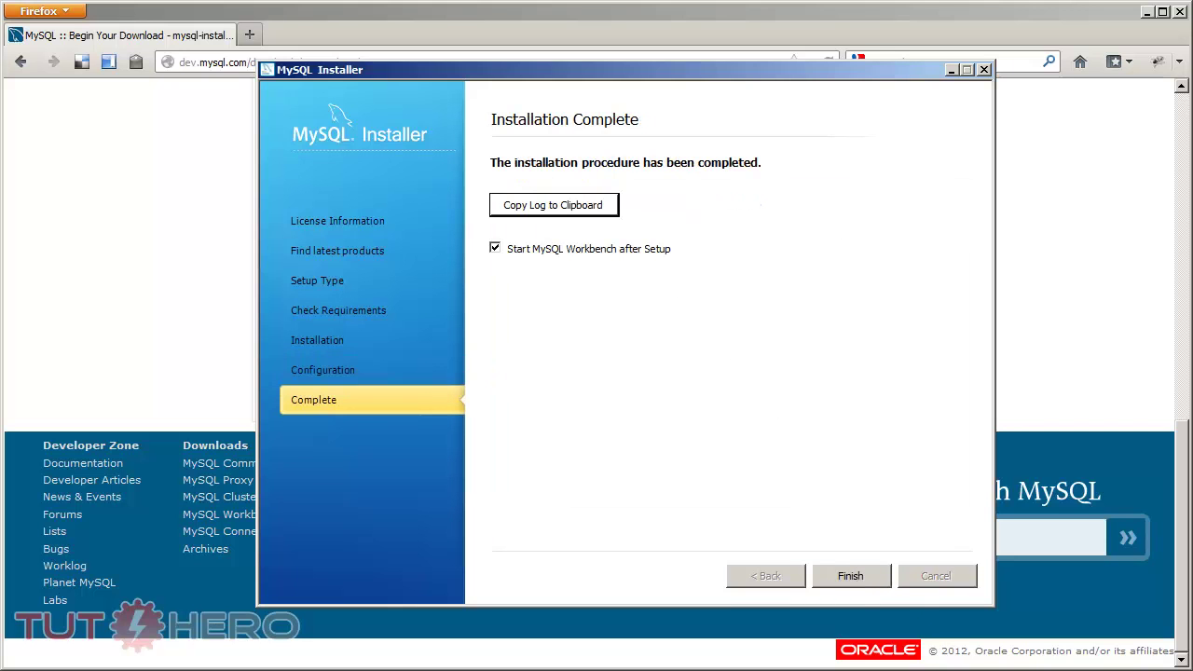
click(494, 249)
click(842, 573)
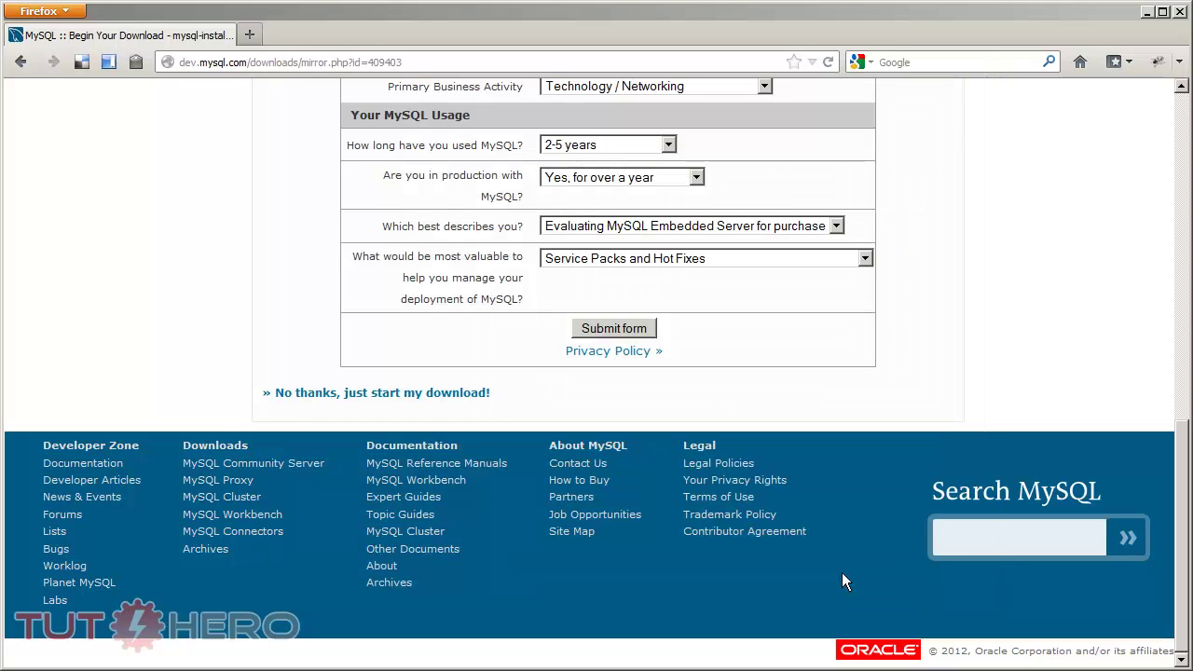